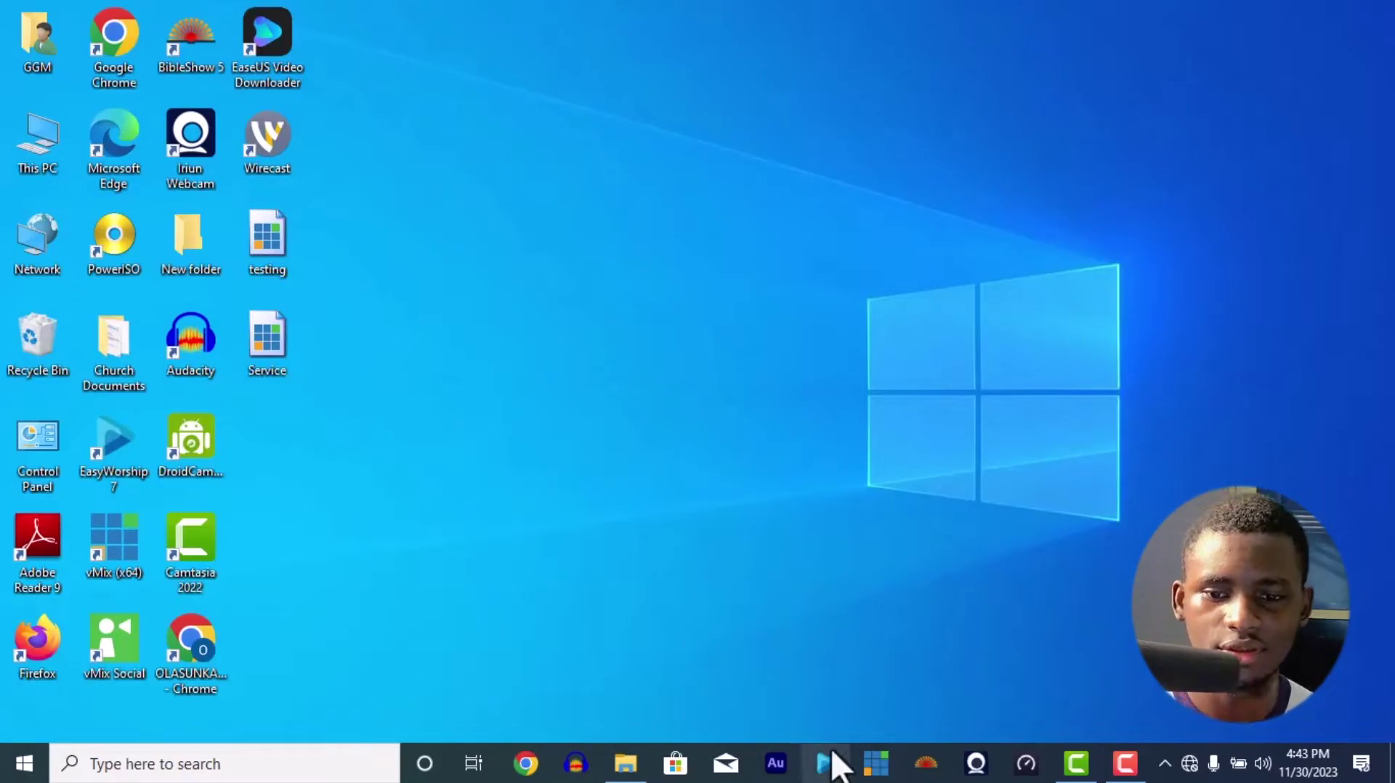
Step: Dismiss the vMixCodecLibrary.dll load error twice, refreshing the desktop in between
click(872, 764)
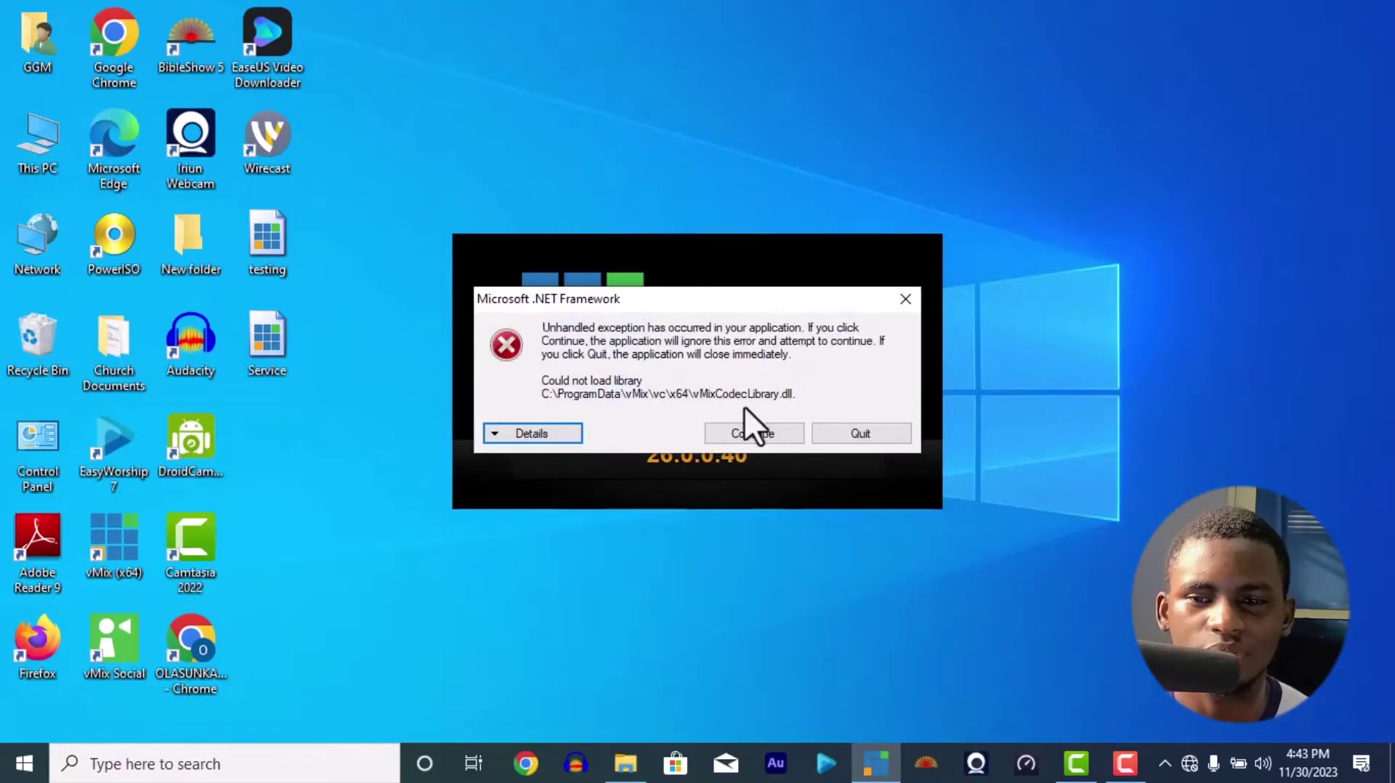
click(857, 435)
right_click(1000, 201)
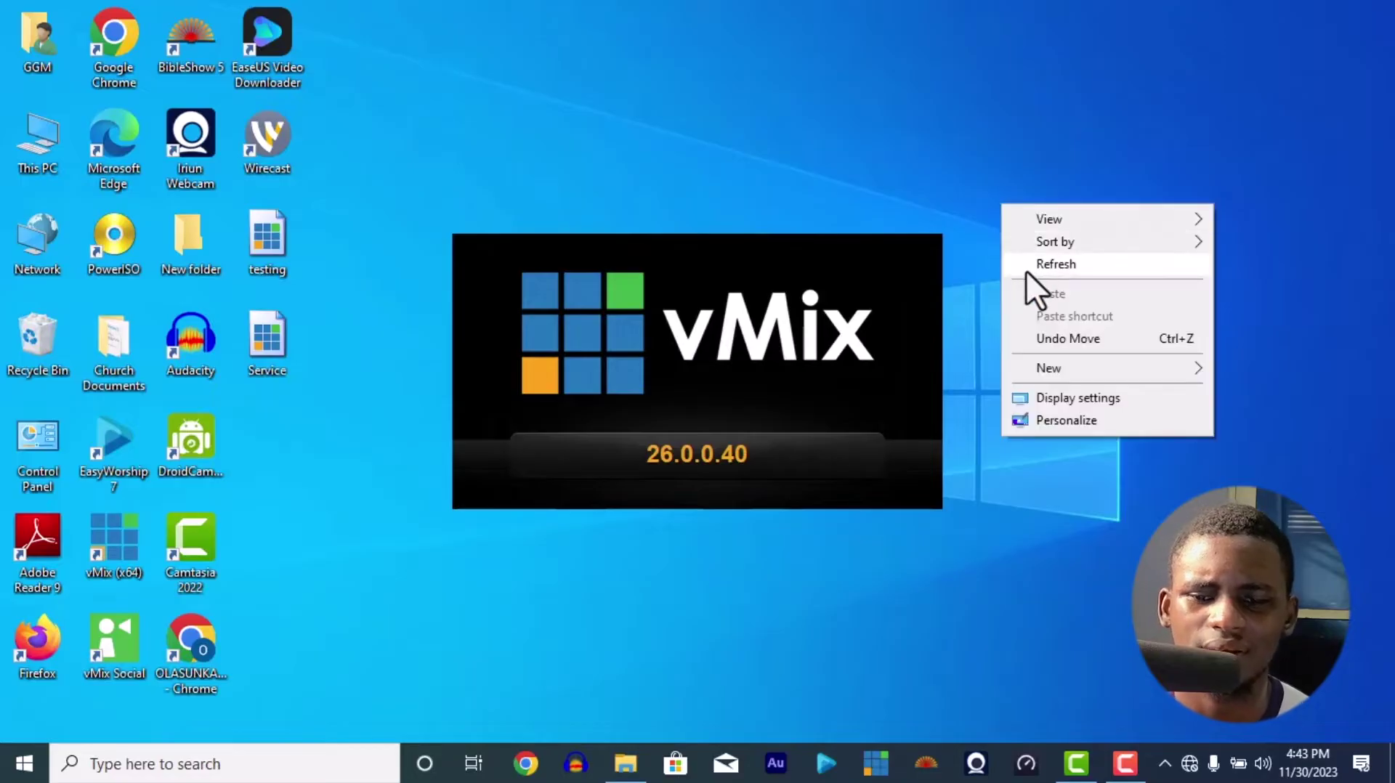
click(1026, 265)
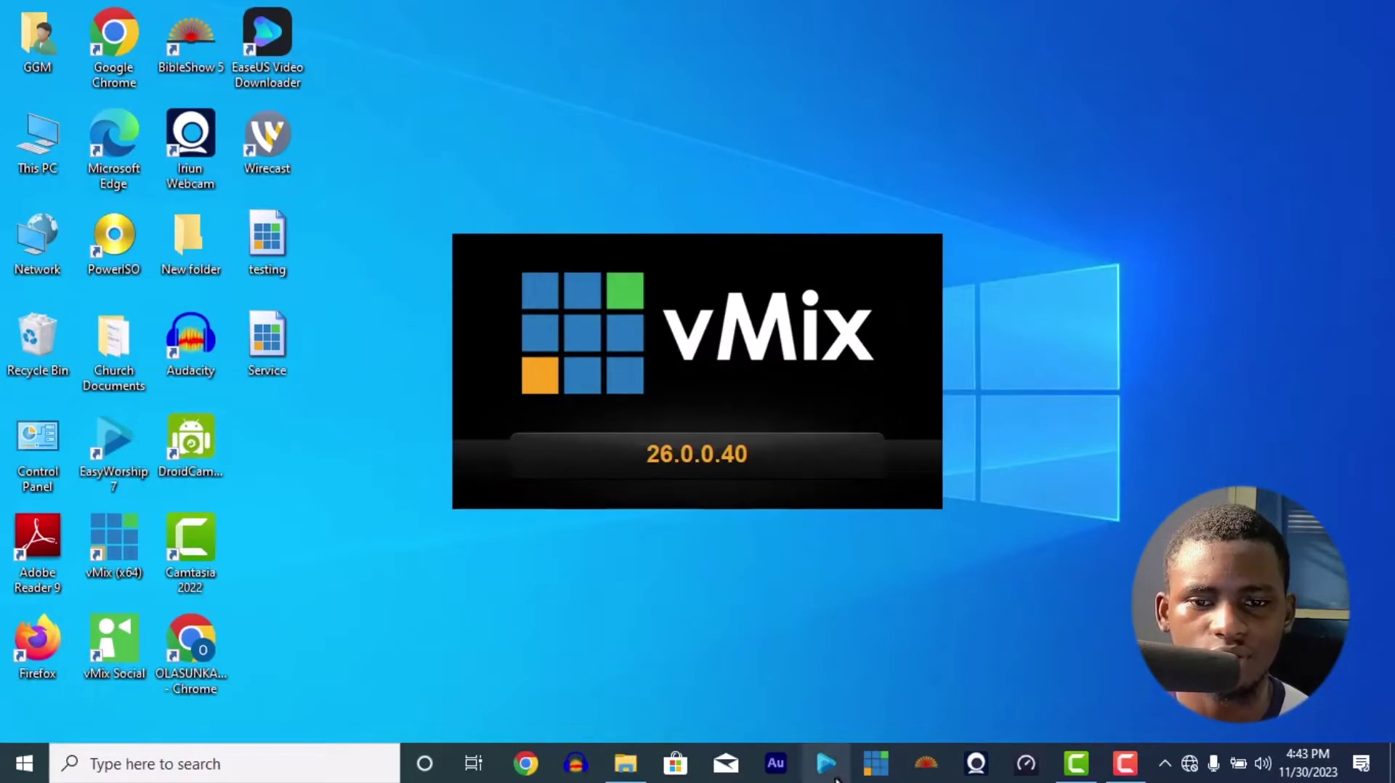
click(872, 759)
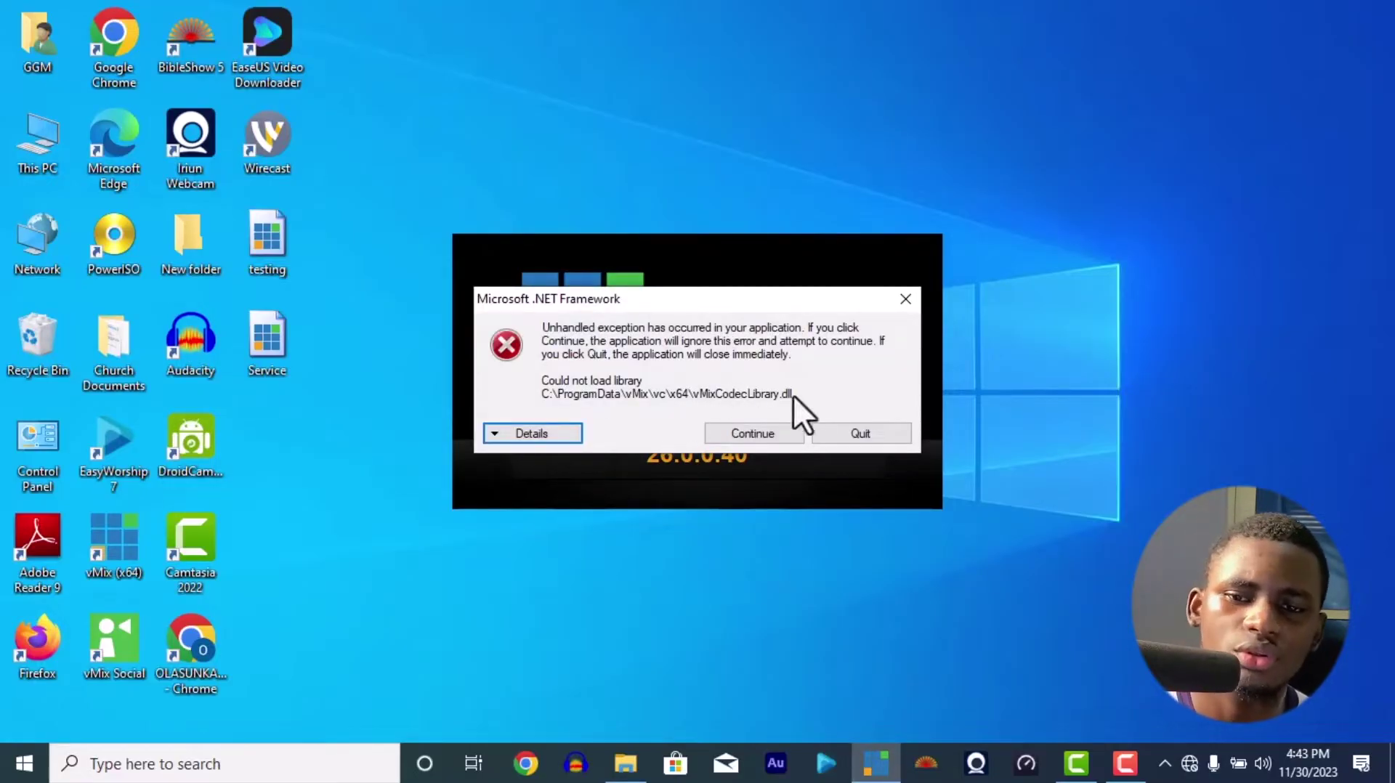
click(773, 436)
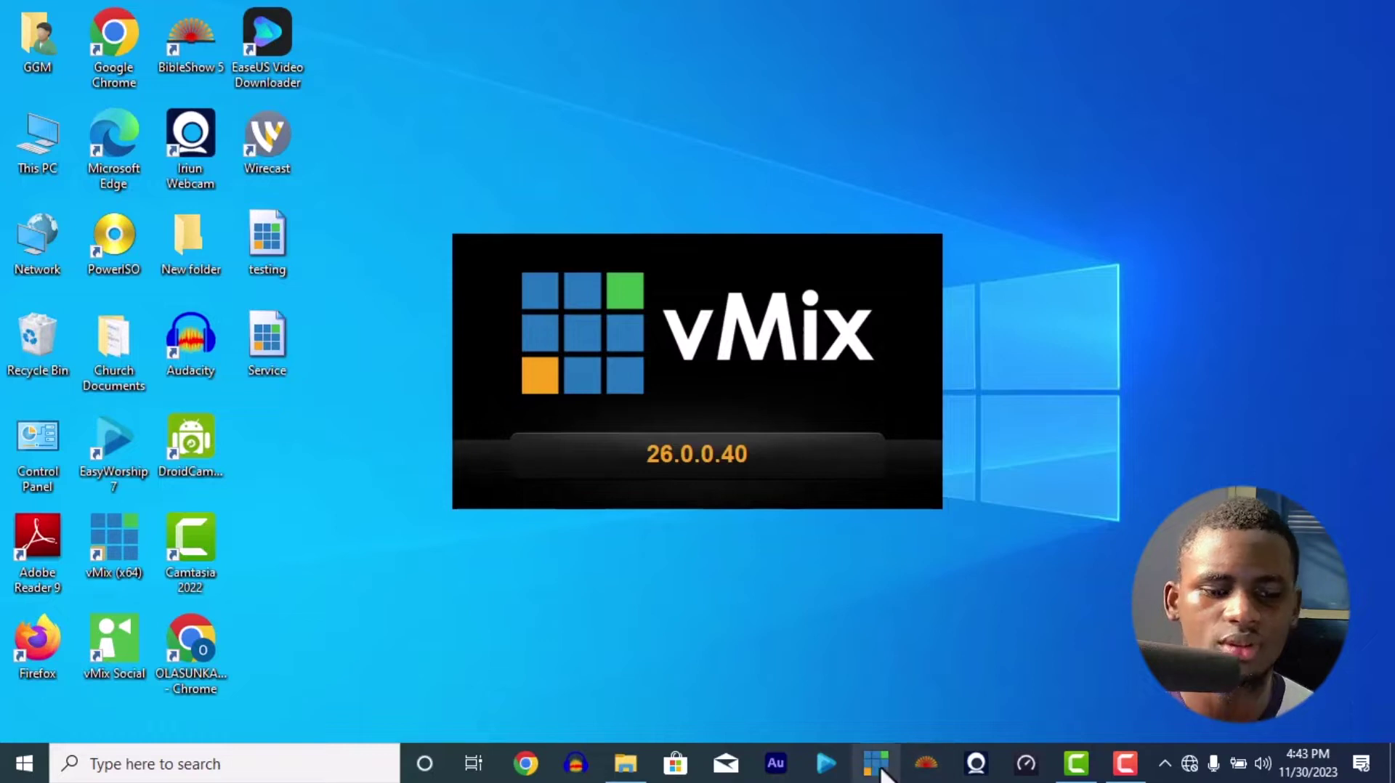
Step: End both stuck vMix processes in Task Manager, then close it
key(ctrl+shift+Escape)
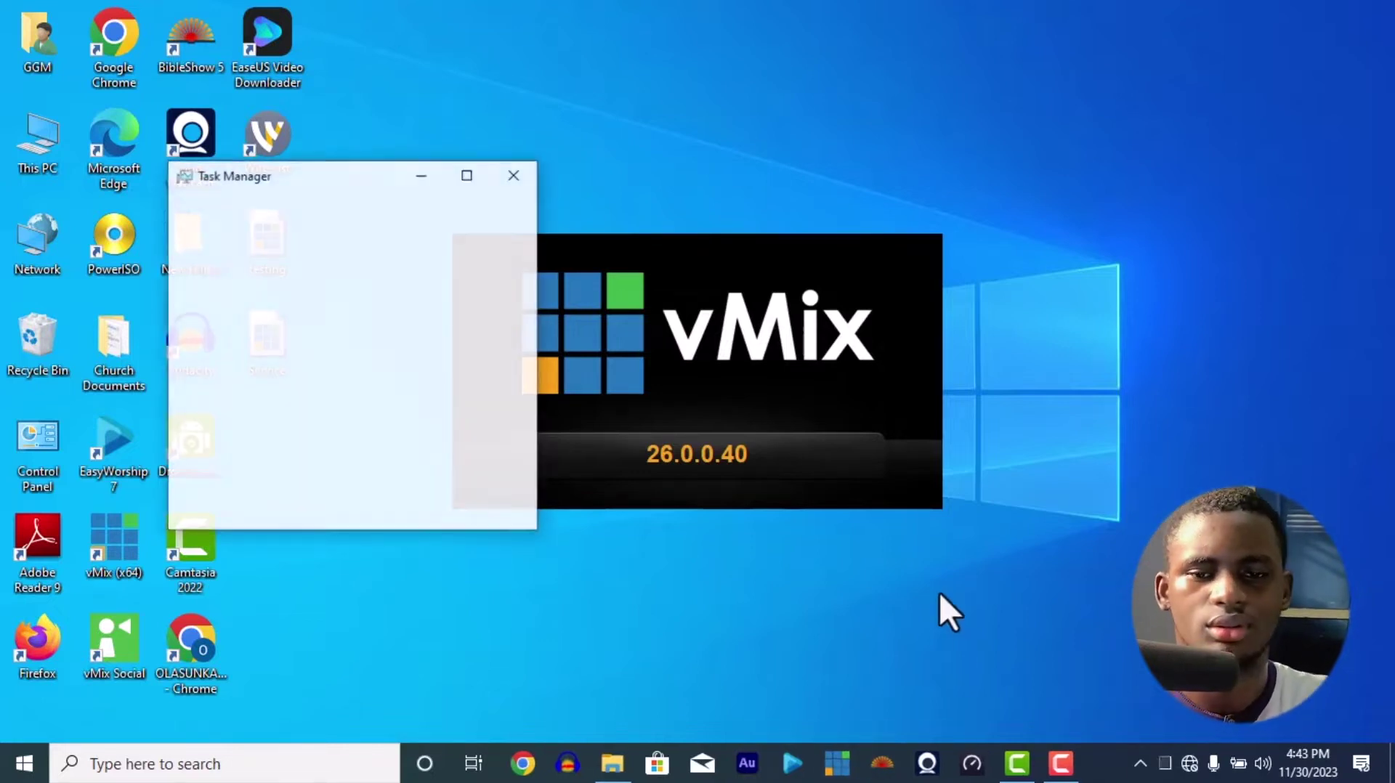
click(325, 270)
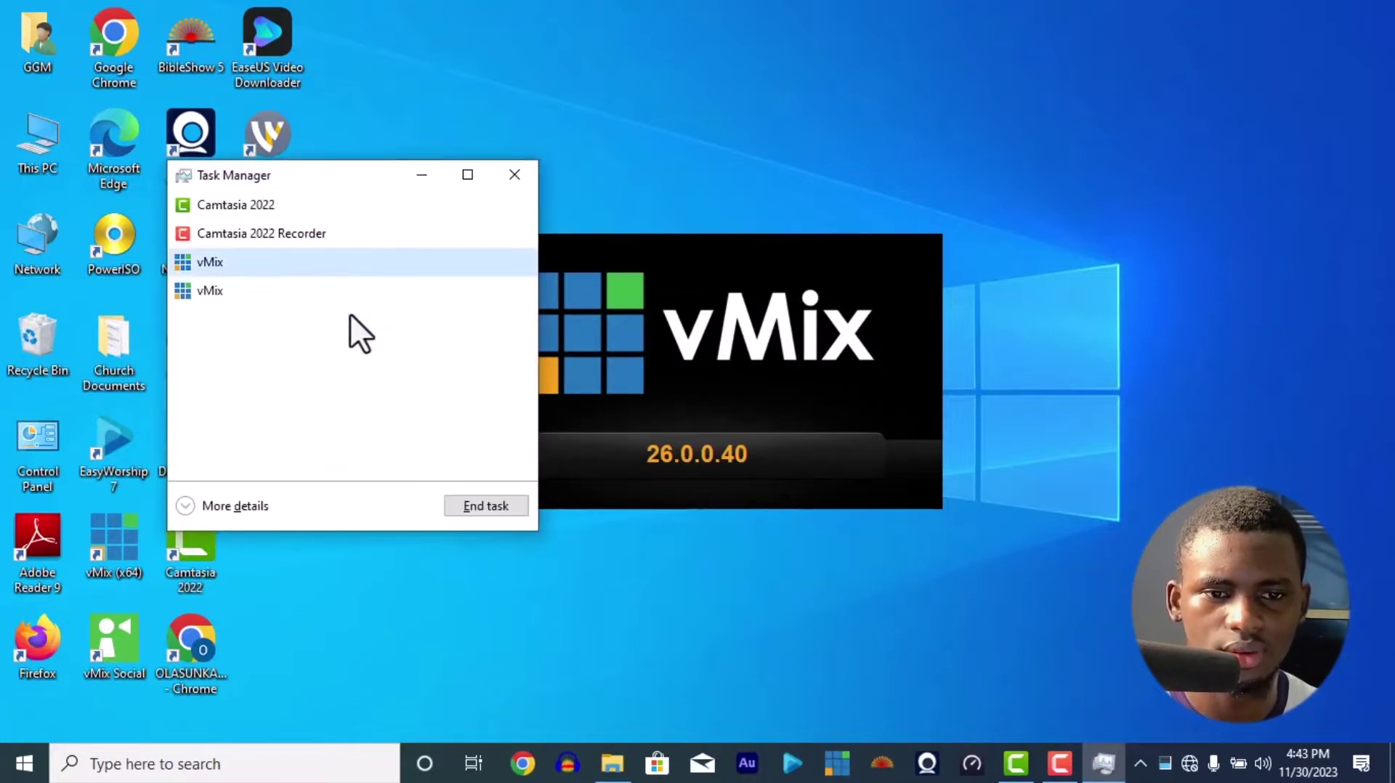
click(465, 507)
click(391, 266)
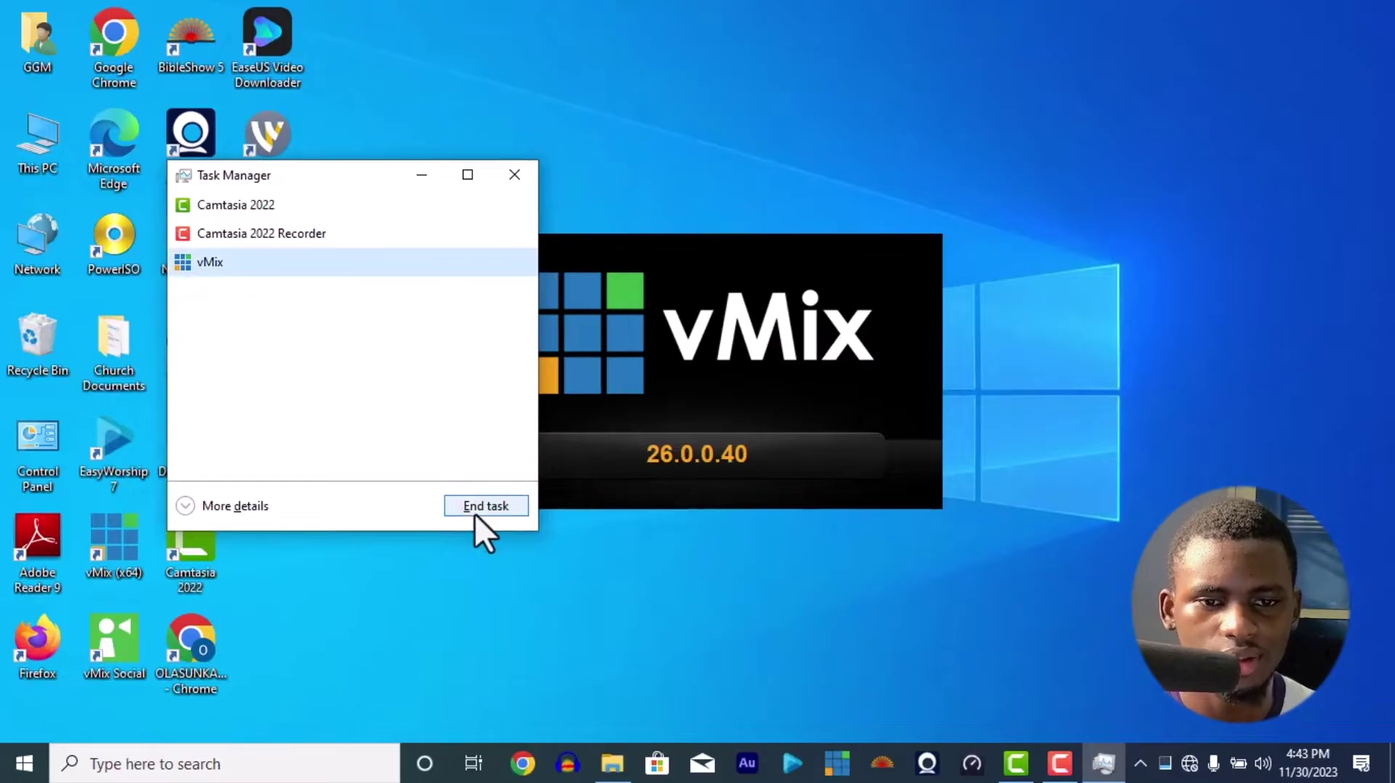
click(476, 508)
click(512, 177)
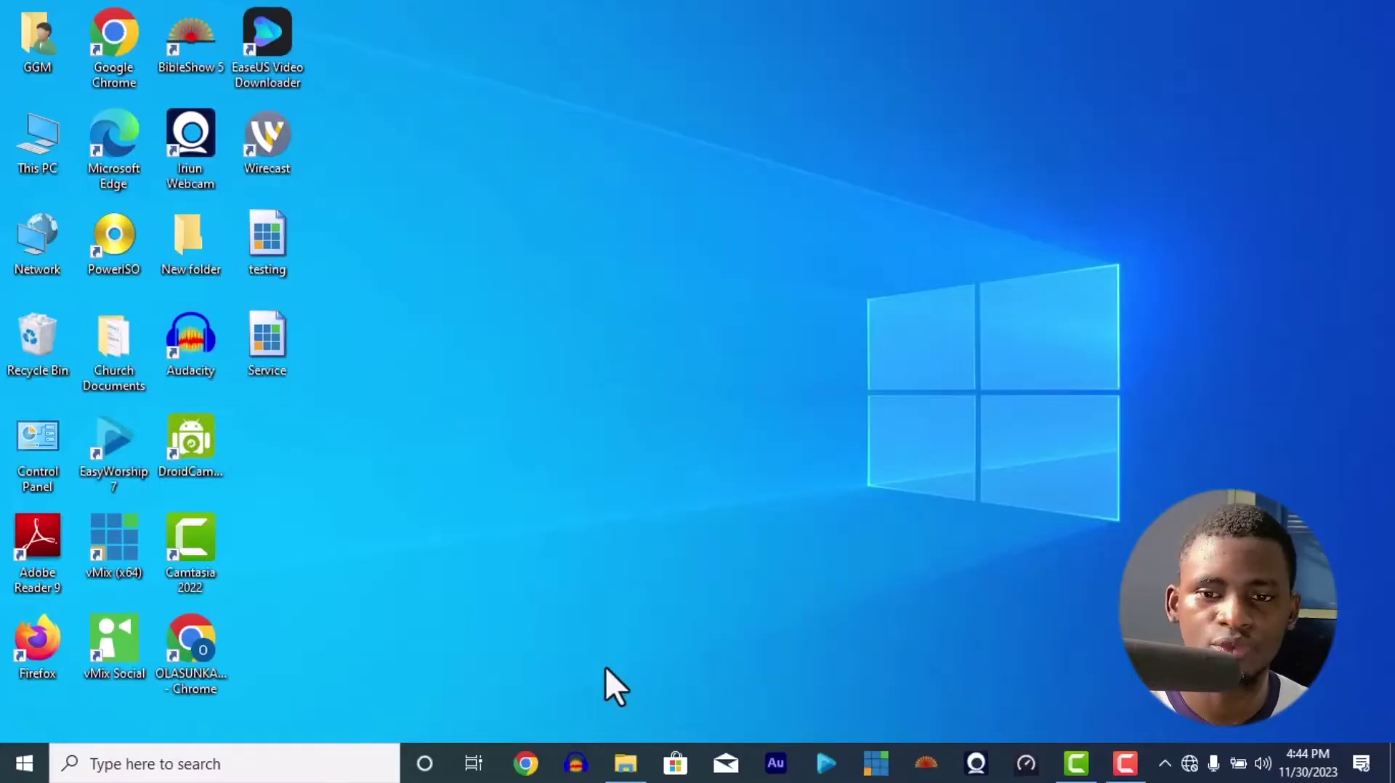
Step: Browse Local Disk (C:) with Hidden items turned on and select ProgramData
click(625, 764)
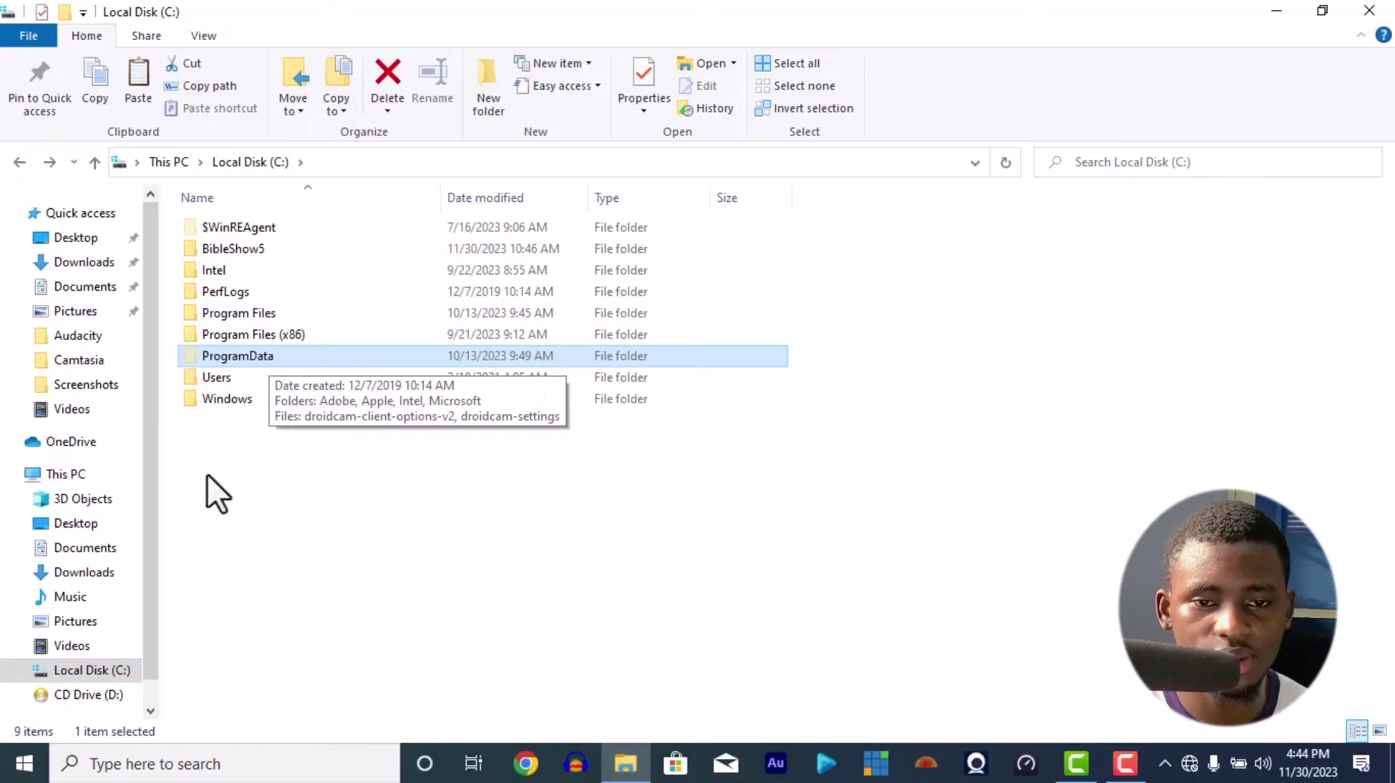
click(103, 671)
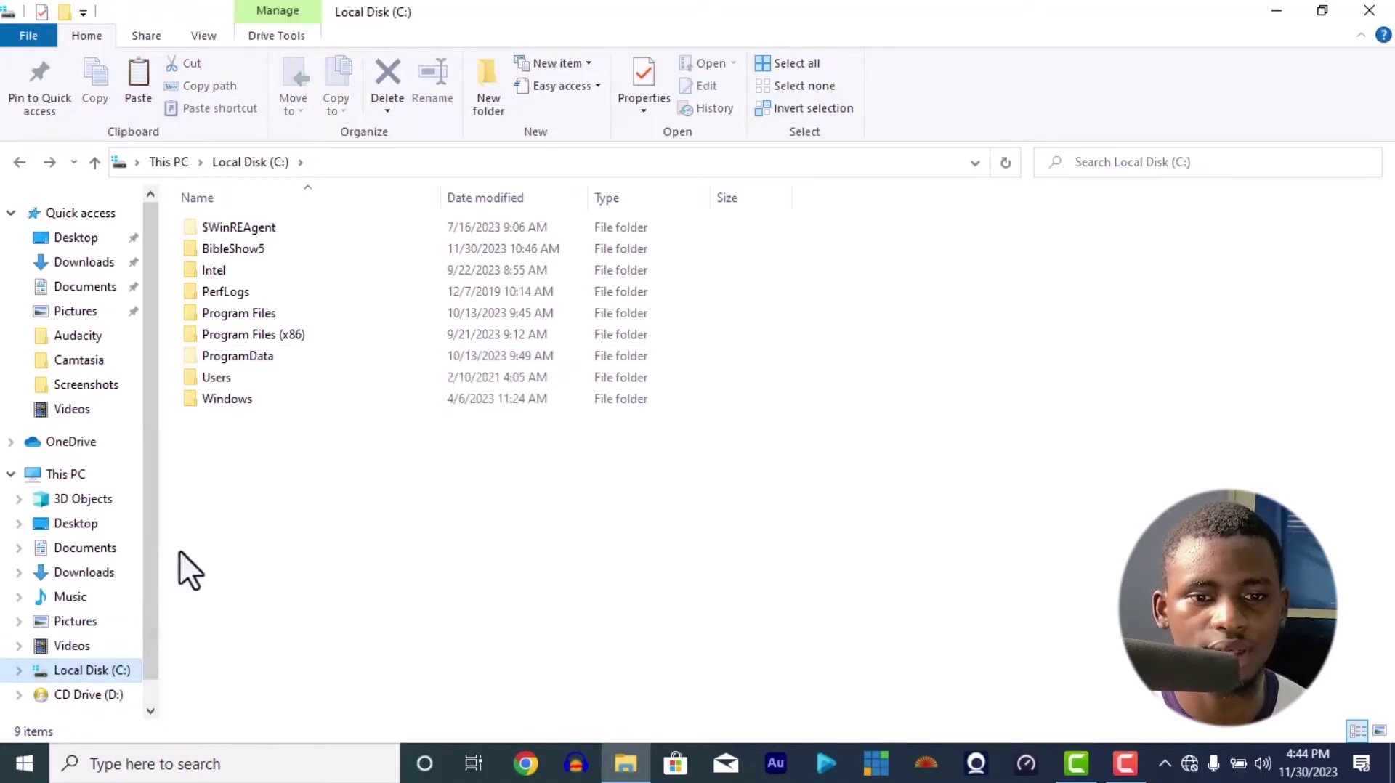
click(259, 364)
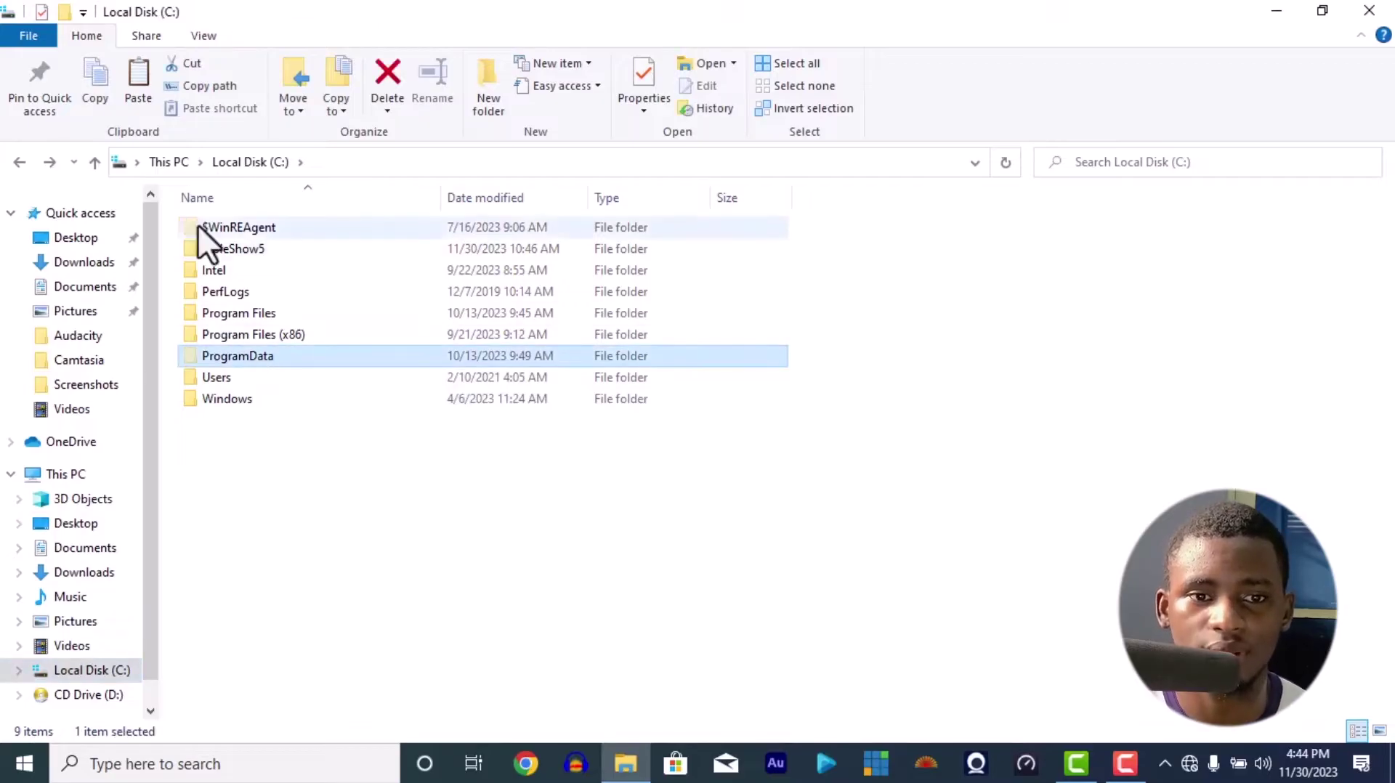
click(198, 37)
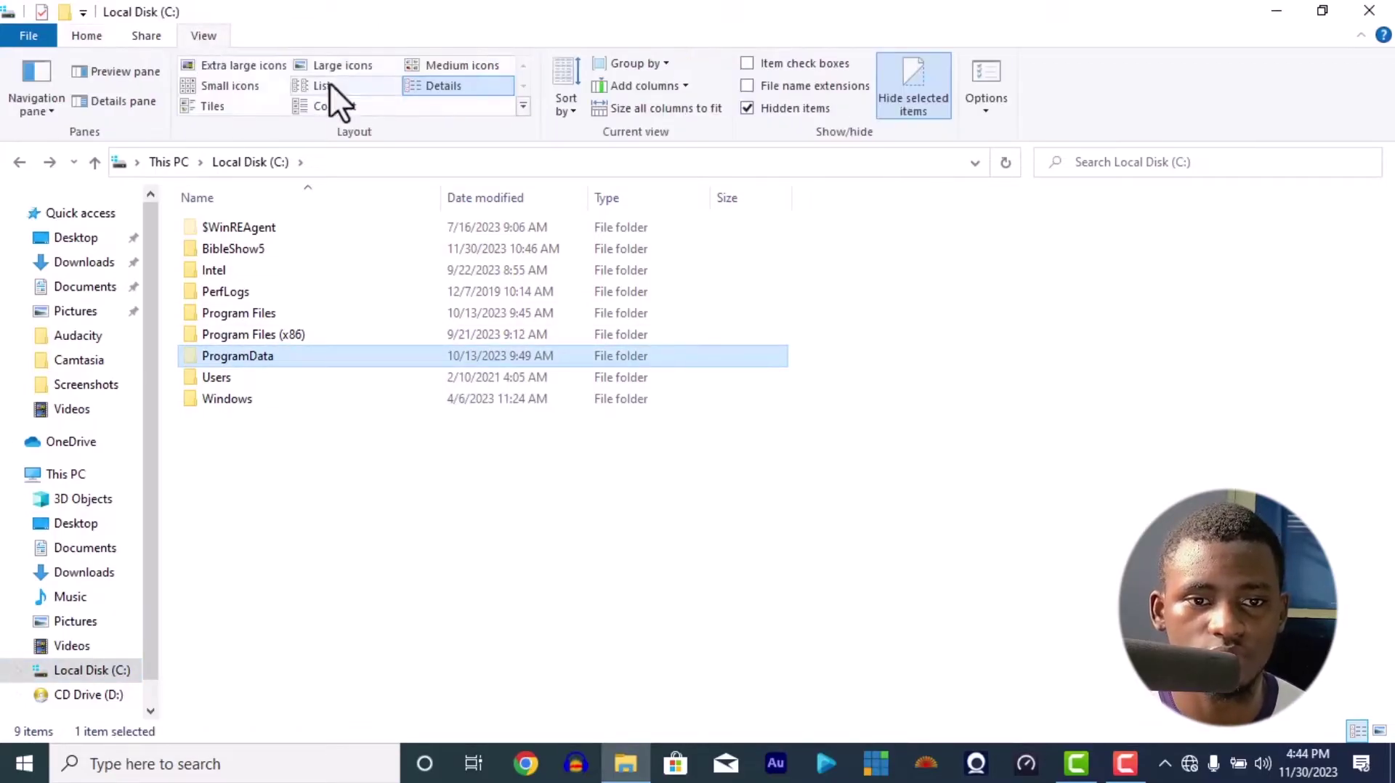
click(749, 106)
click(748, 106)
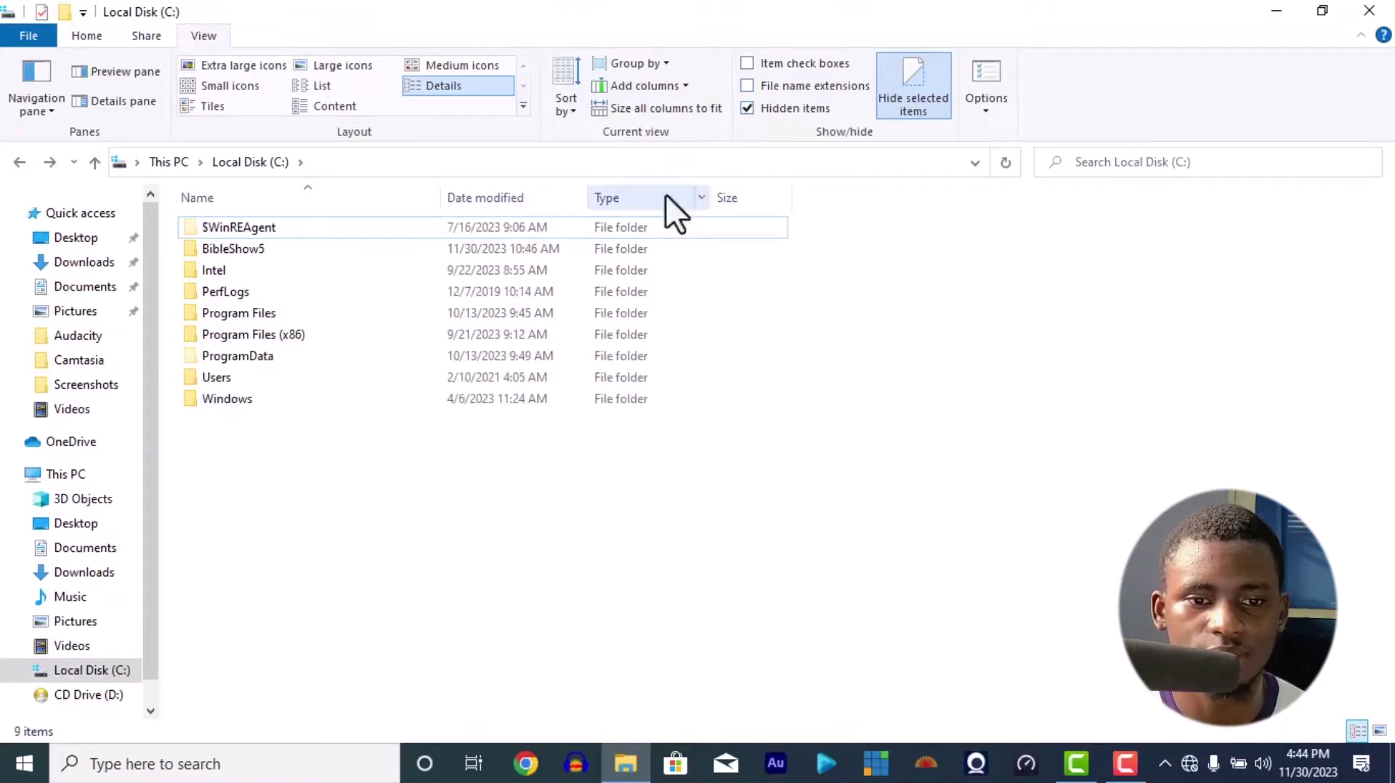
click(355, 353)
Step: Navigate into ProgramData\vMix\vc\x64 and bring up its context menu
double_click(355, 353)
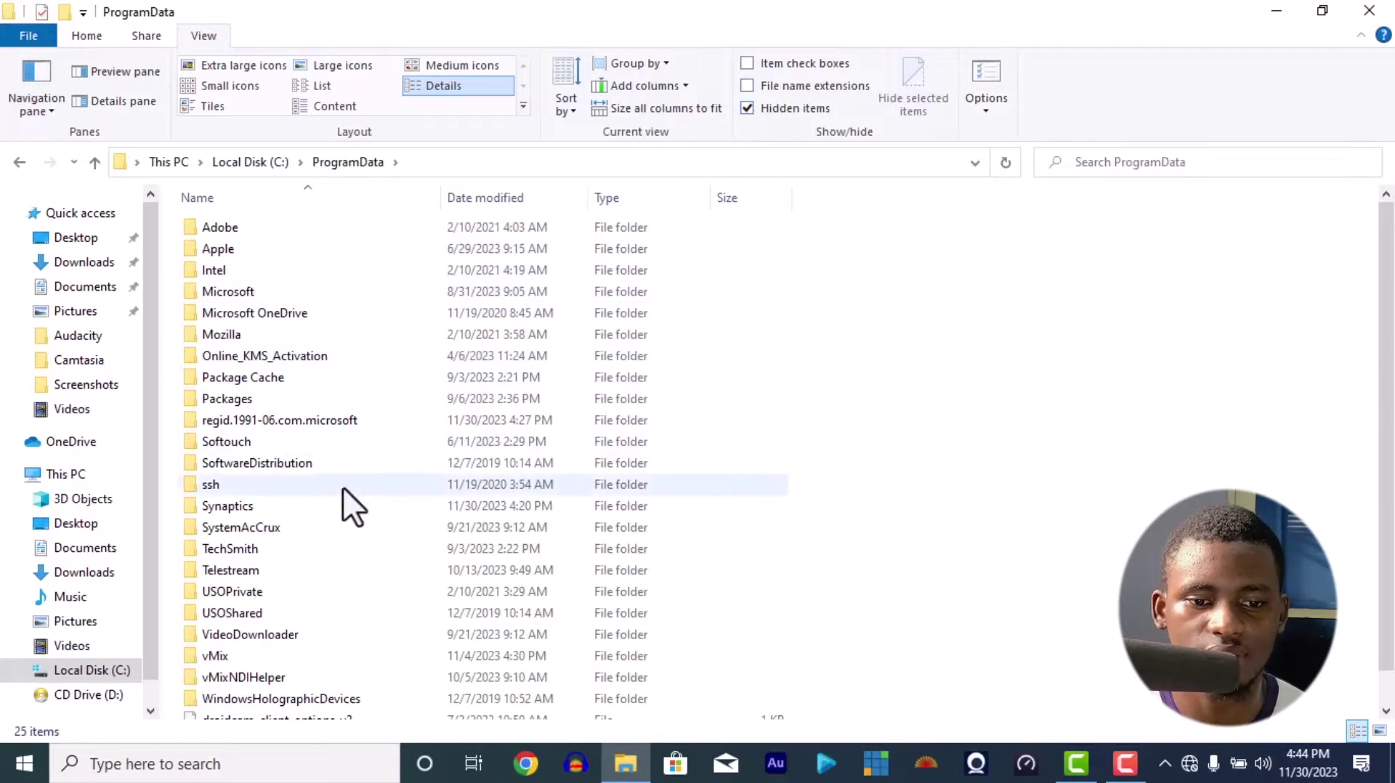
double_click(308, 659)
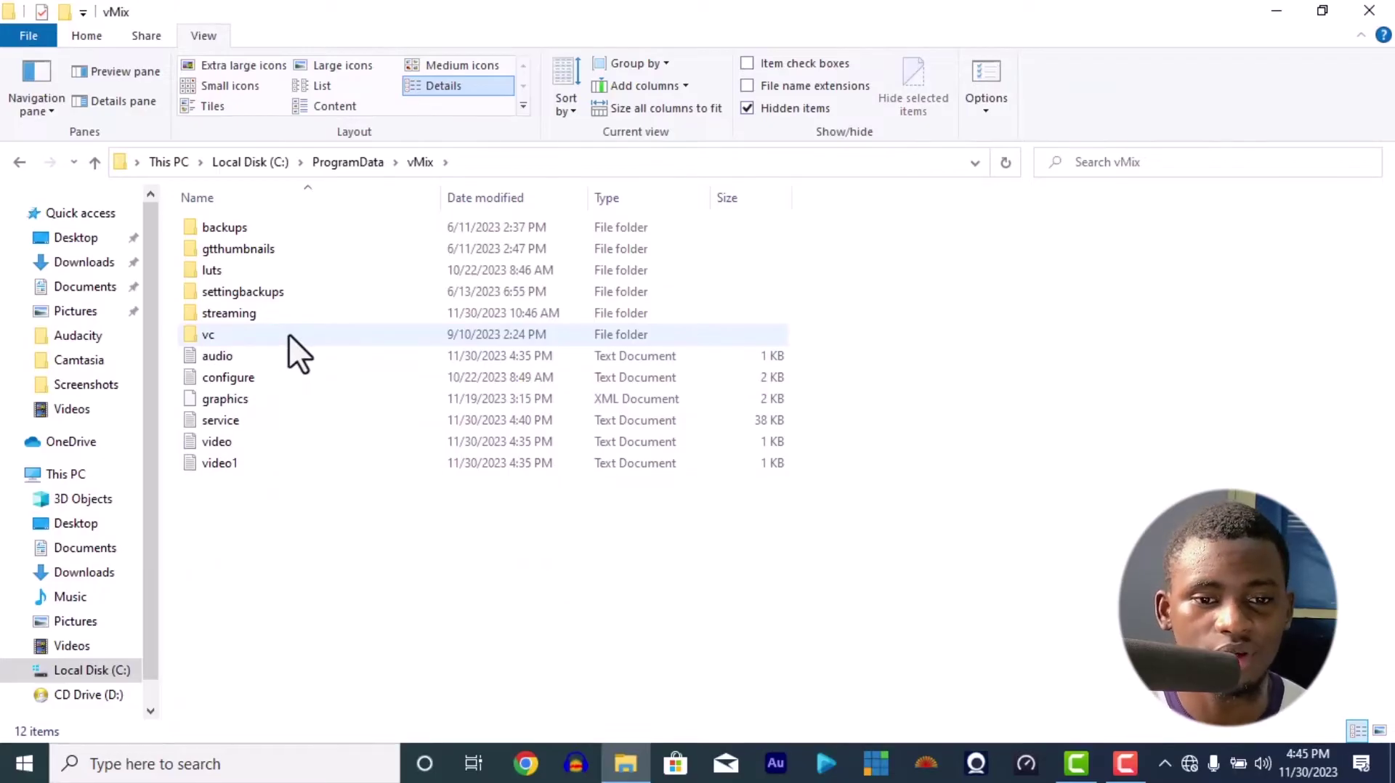
mouse_move(289, 334)
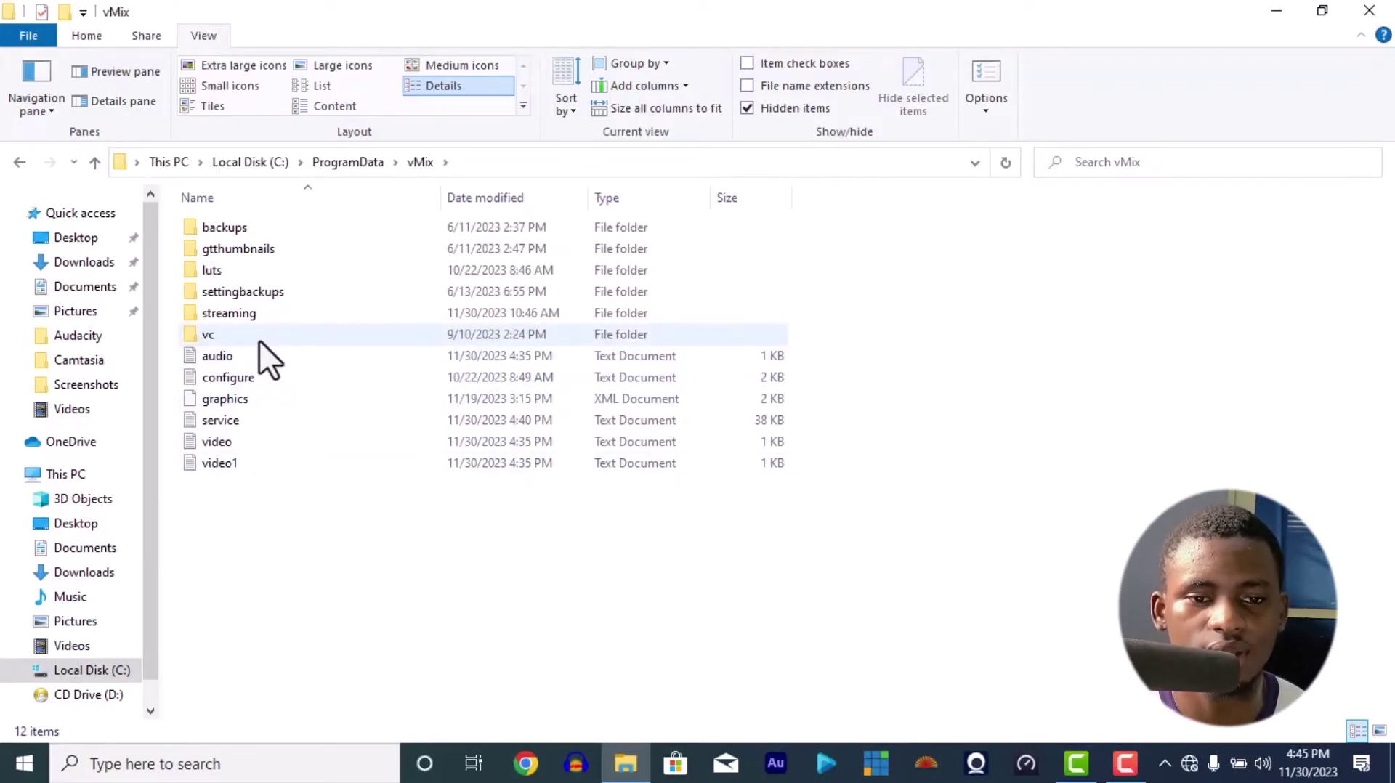
double_click(259, 338)
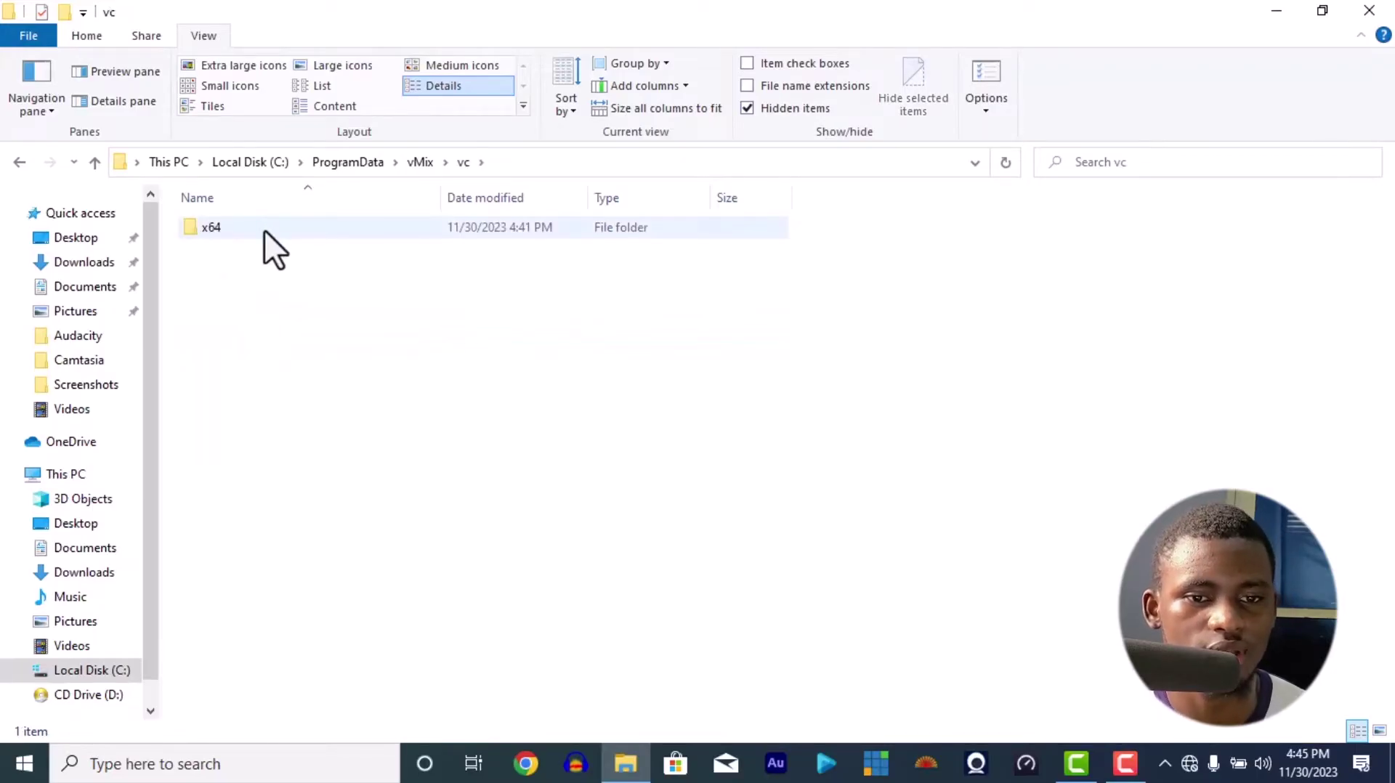
double_click(264, 230)
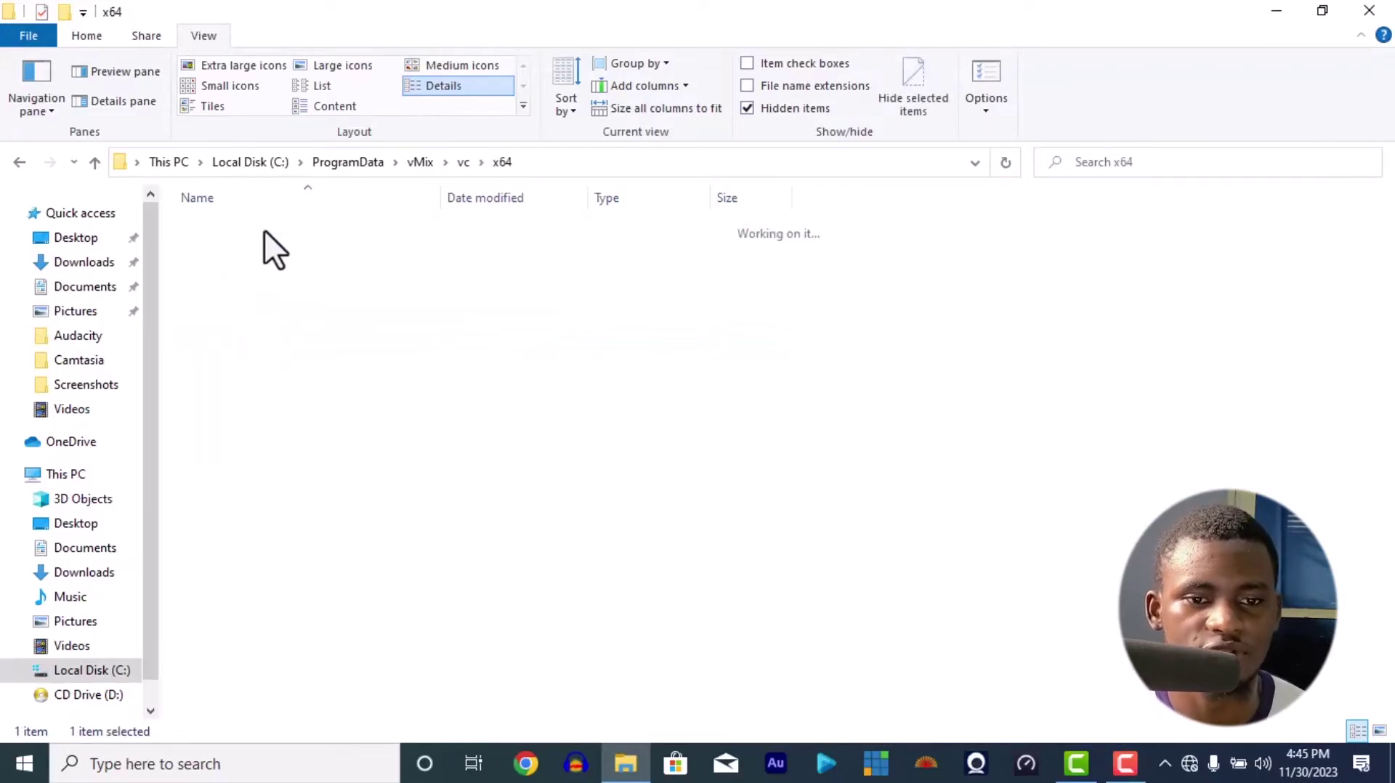
right_click(334, 456)
Step: Paste VMIXCODECLIBRARY.dll into the x64 folder
click(397, 305)
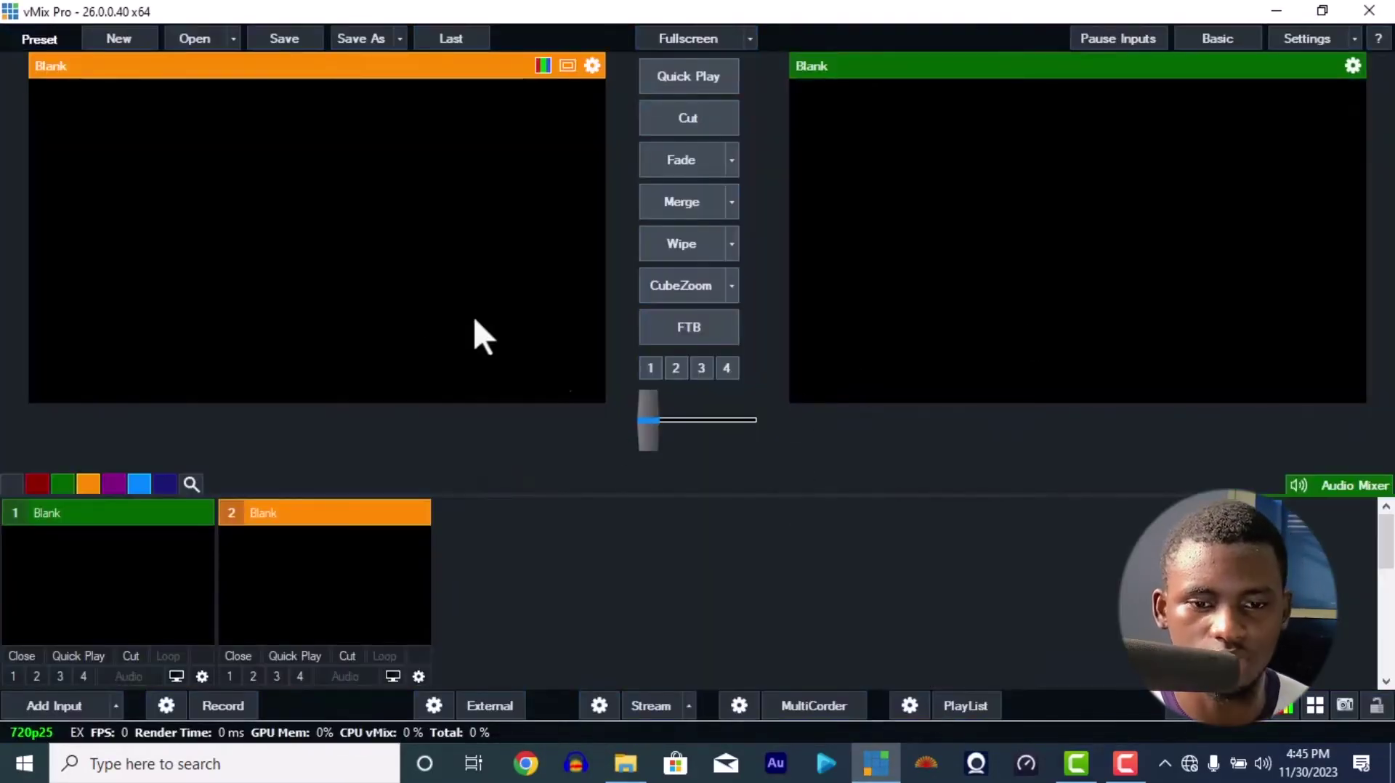
Step: Drag VID_20230903_145427.mp4 from Videos into vMix, then play and pause it
click(625, 764)
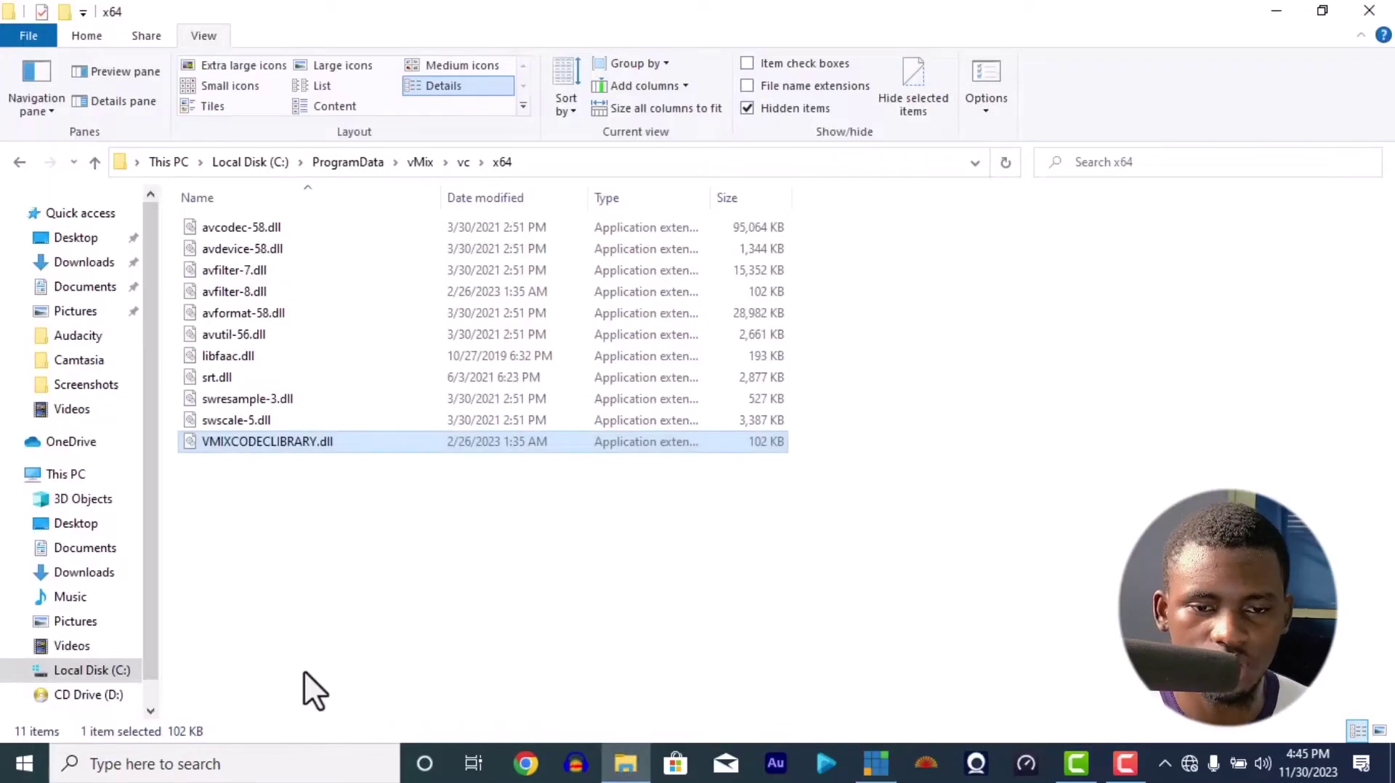
click(114, 643)
drag(552, 438, 816, 625)
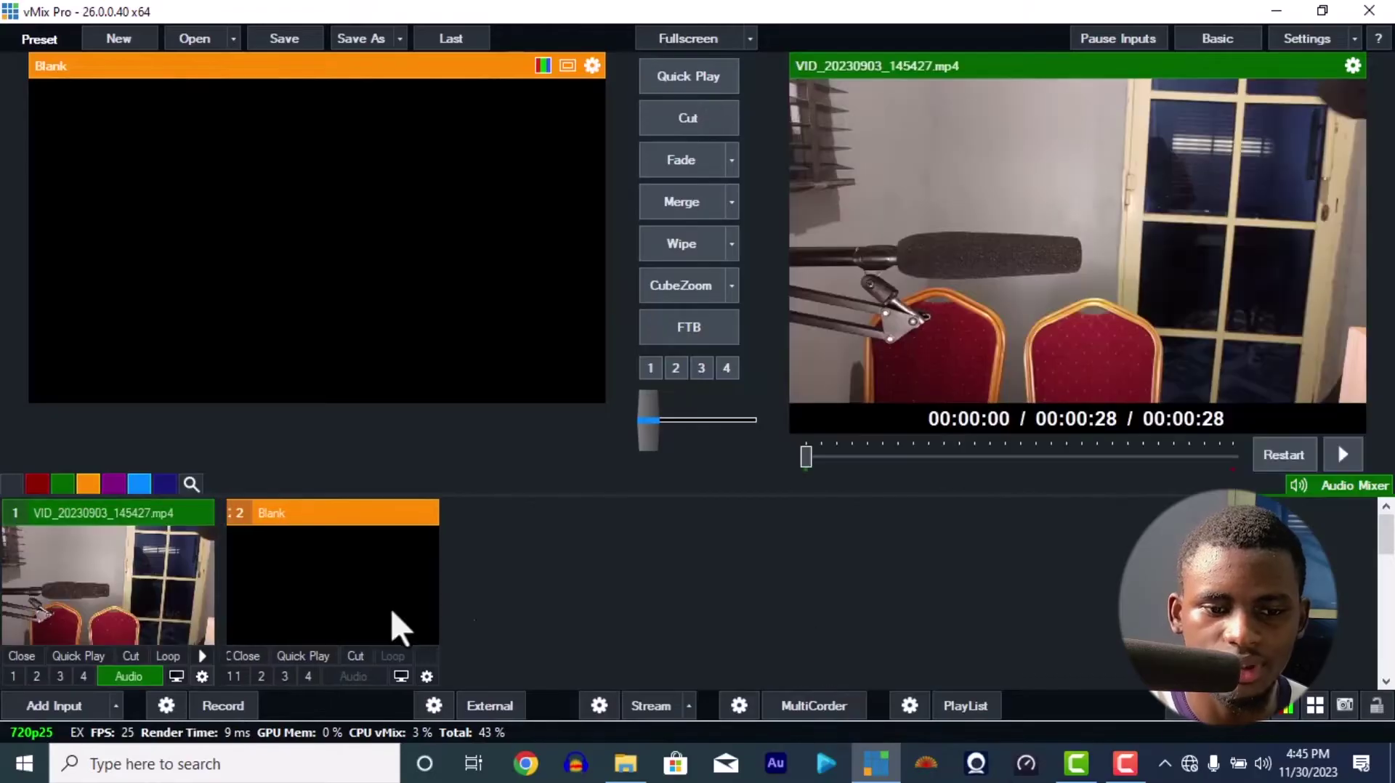
click(1340, 463)
click(1338, 461)
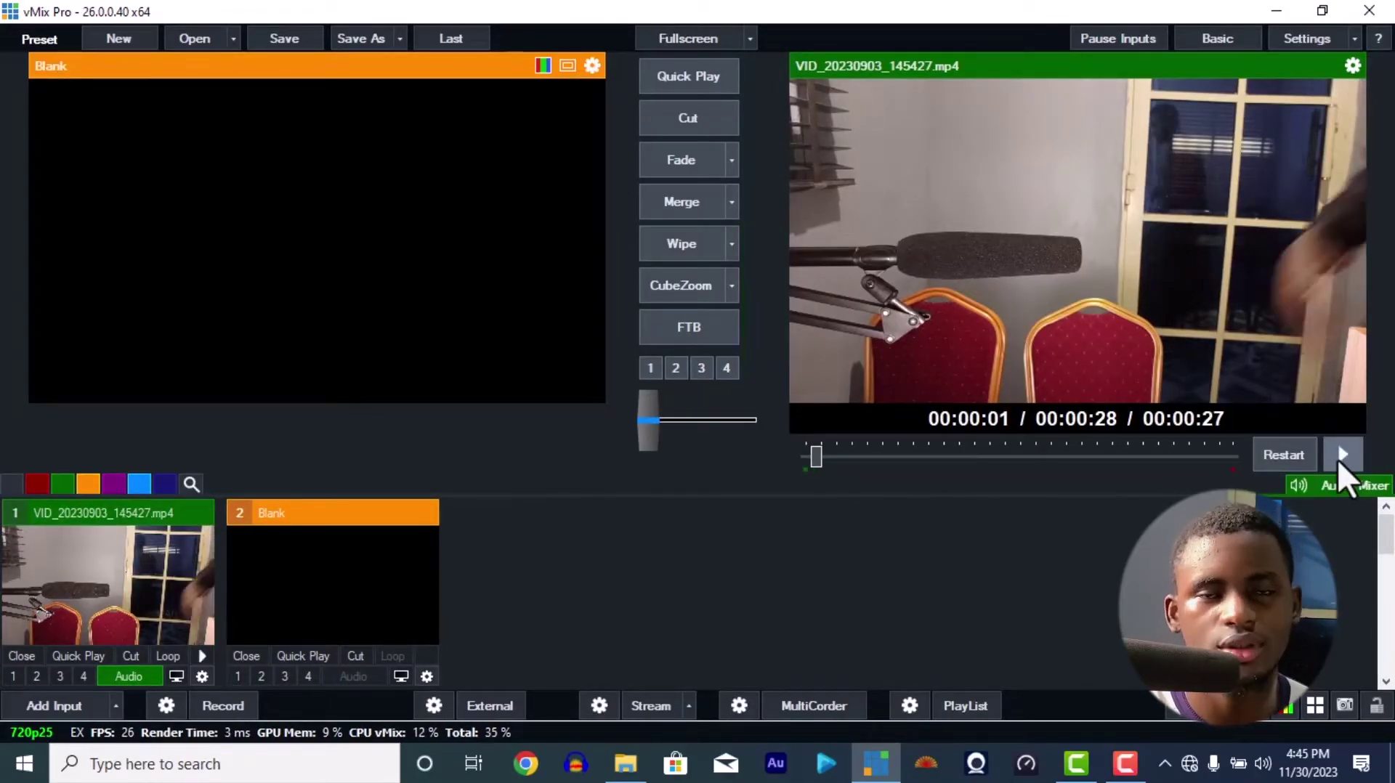